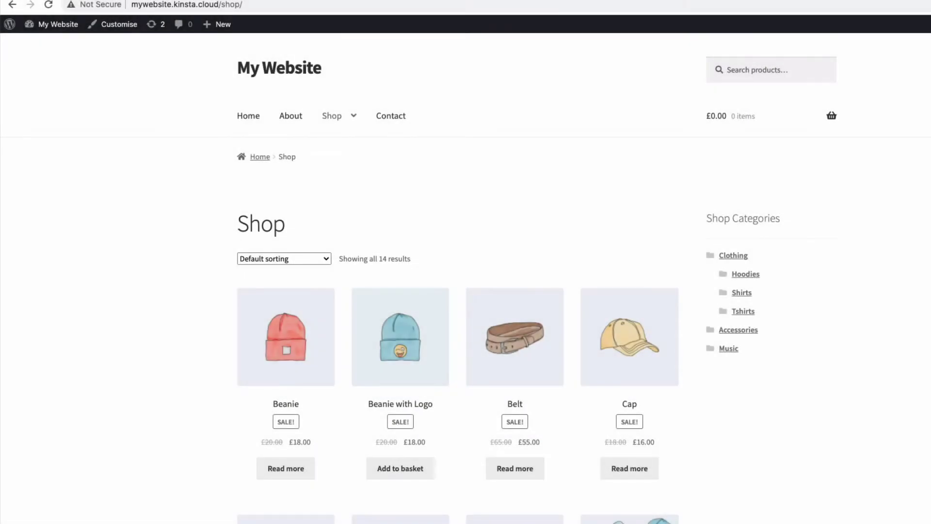
- Scroll the Barn2 demo's Store Login page and select its Password field
{"action": "scroll", "coordinate": [465, 291], "scroll_direction": "down", "scroll_amount": 1}
{"action": "scroll", "coordinate": [466, 291], "scroll_direction": "down", "scroll_amount": 1}
{"action": "scroll", "coordinate": [466, 291], "scroll_direction": "down", "scroll_amount": 1}
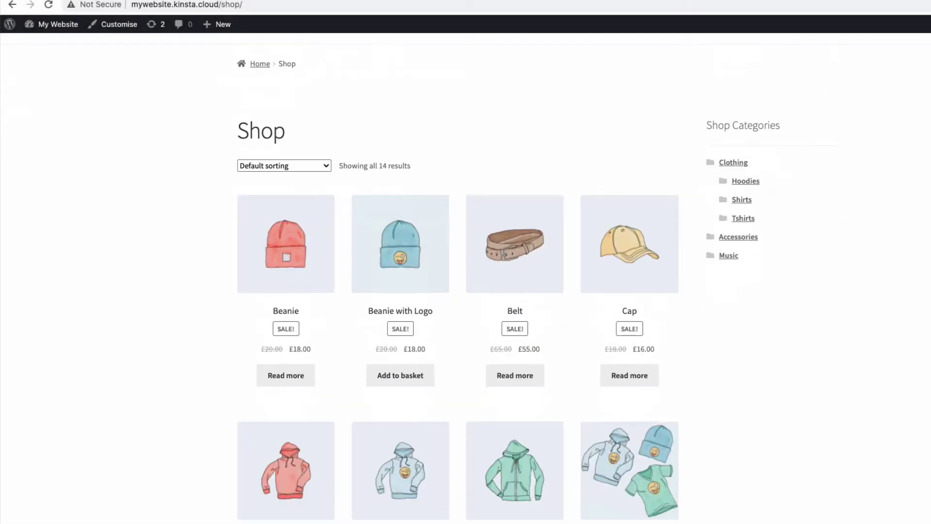
{"action": "scroll", "coordinate": [465, 291], "scroll_direction": "down", "scroll_amount": 1}
{"action": "scroll", "coordinate": [465, 291], "scroll_direction": "down", "scroll_amount": 3}
{"action": "scroll", "coordinate": [465, 291], "scroll_direction": "up", "scroll_amount": 2}
{"action": "scroll", "coordinate": [466, 291], "scroll_direction": "up", "scroll_amount": 1}
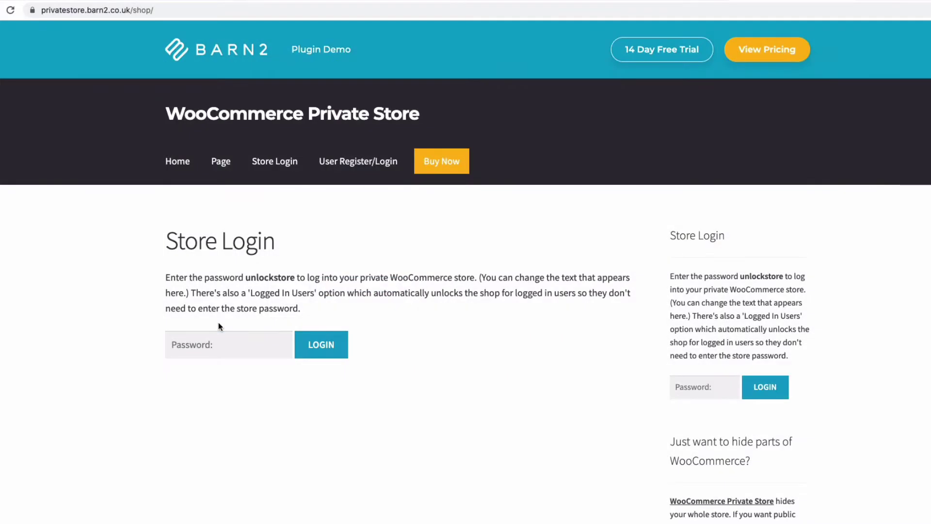
{"action": "left_click", "coordinate": [190, 349]}
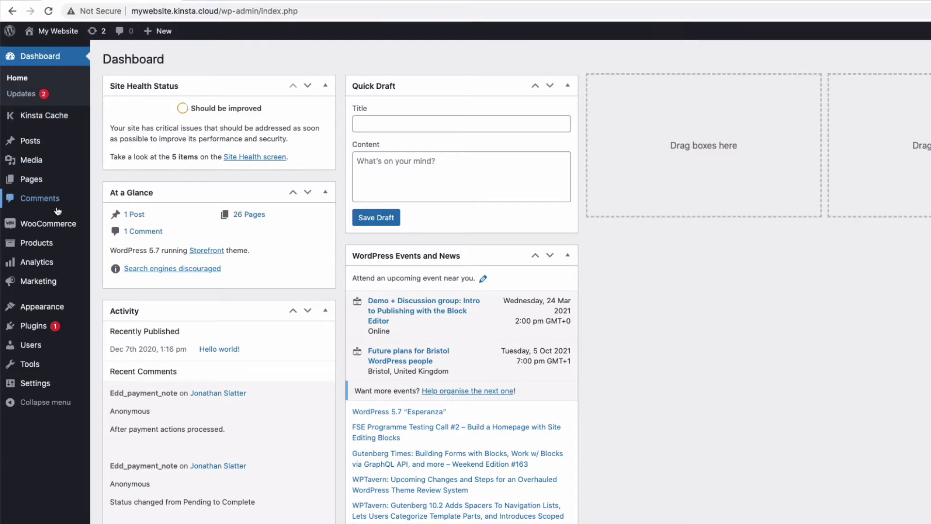
{"action": "mouse_move", "coordinate": [37, 243]}
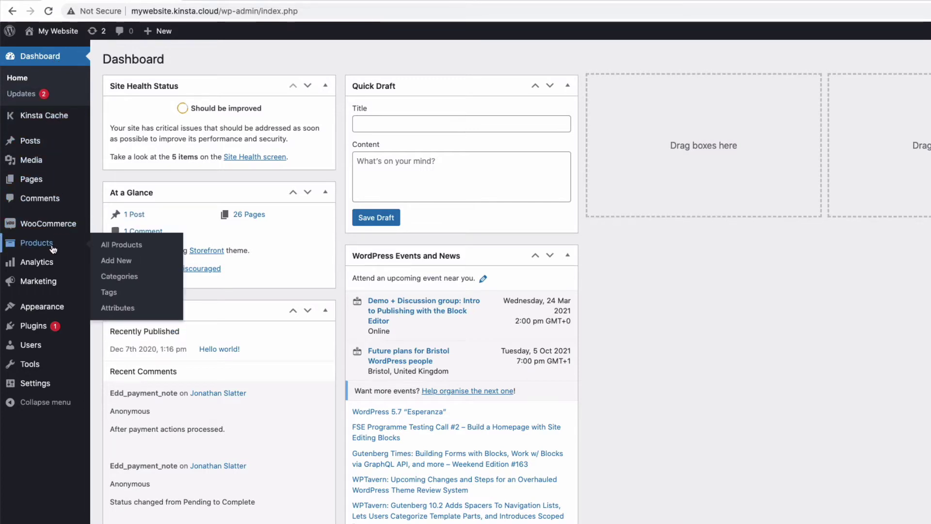
- Open the Chilled Piano product from All Products for editing
{"action": "left_click", "coordinate": [123, 246]}
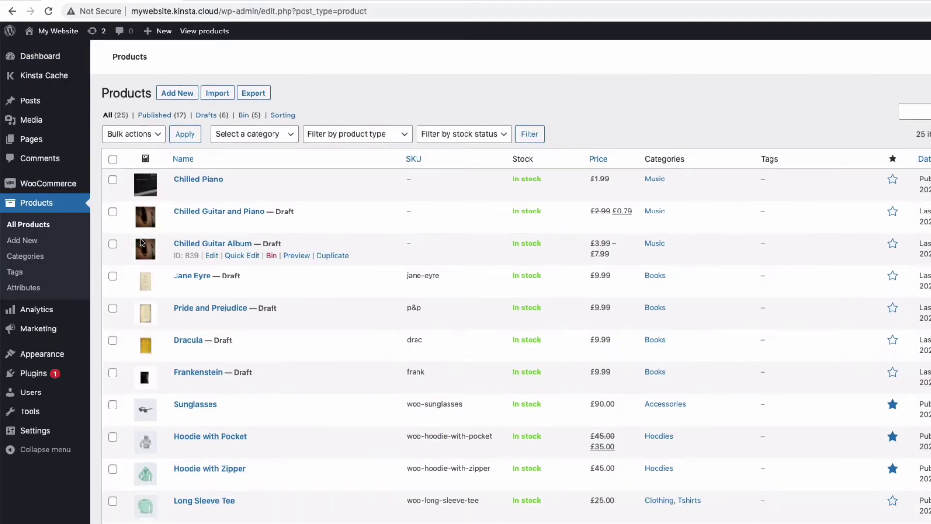
{"action": "left_click", "coordinate": [212, 190]}
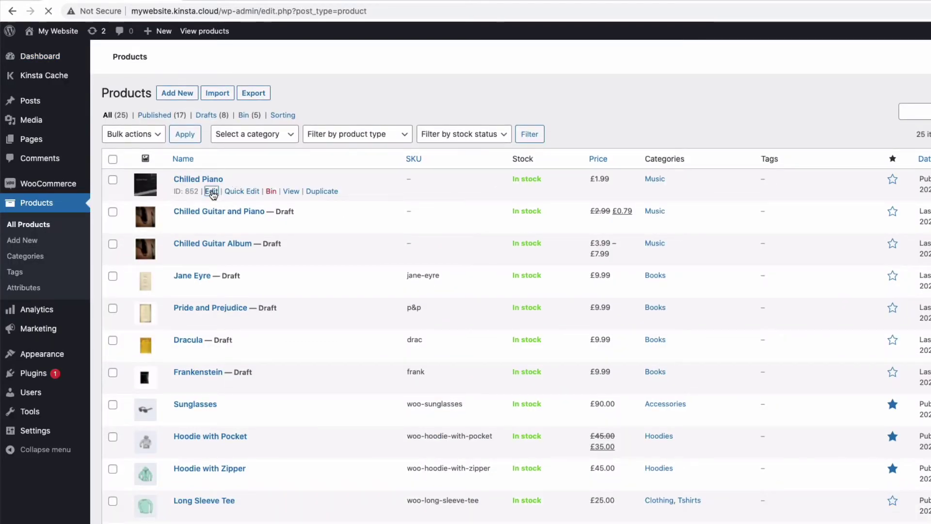
{"action": "scroll", "coordinate": [213, 194], "scroll_direction": "down", "scroll_amount": 5}
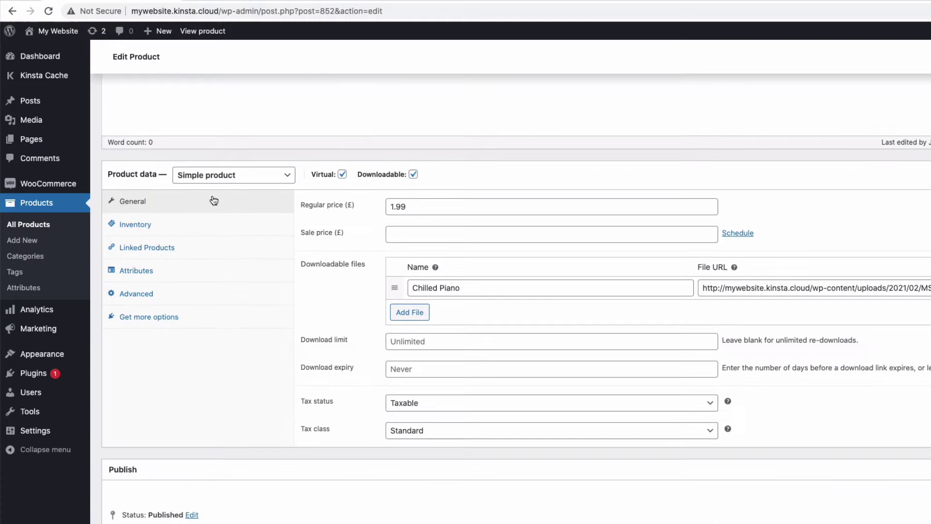
{"action": "scroll", "coordinate": [217, 186], "scroll_direction": "down", "scroll_amount": 4}
{"action": "scroll", "coordinate": [217, 187], "scroll_direction": "down", "scroll_amount": 1}
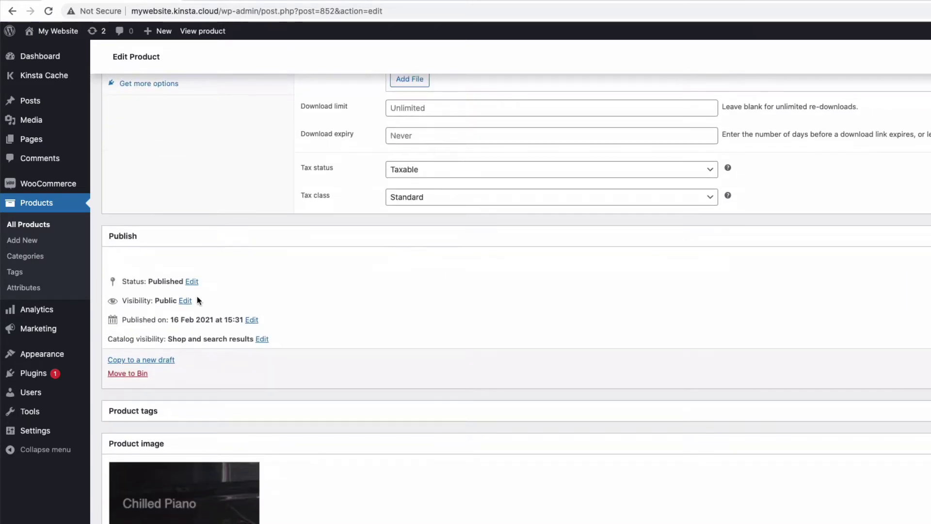
- Set Chilled Piano's catalog visibility to Hidden and update the product
{"action": "left_click", "coordinate": [262, 339]}
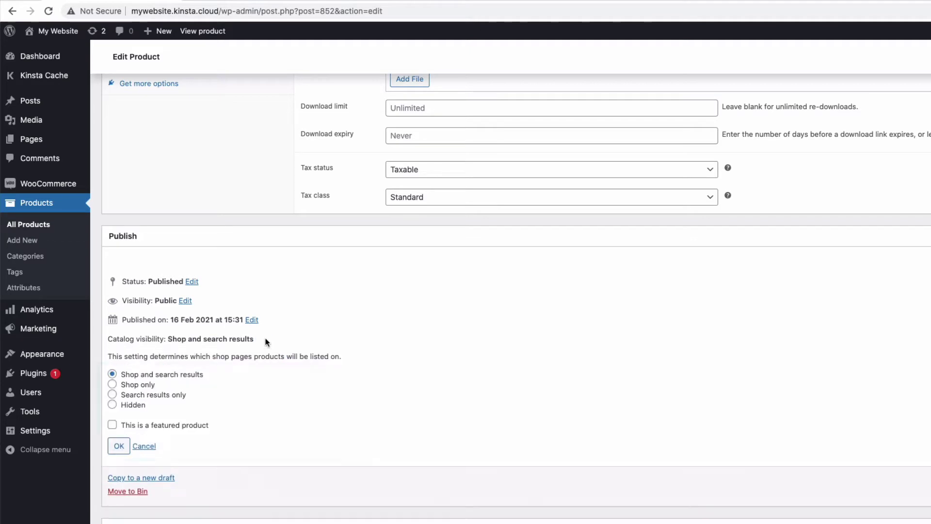
{"action": "left_click", "coordinate": [112, 406]}
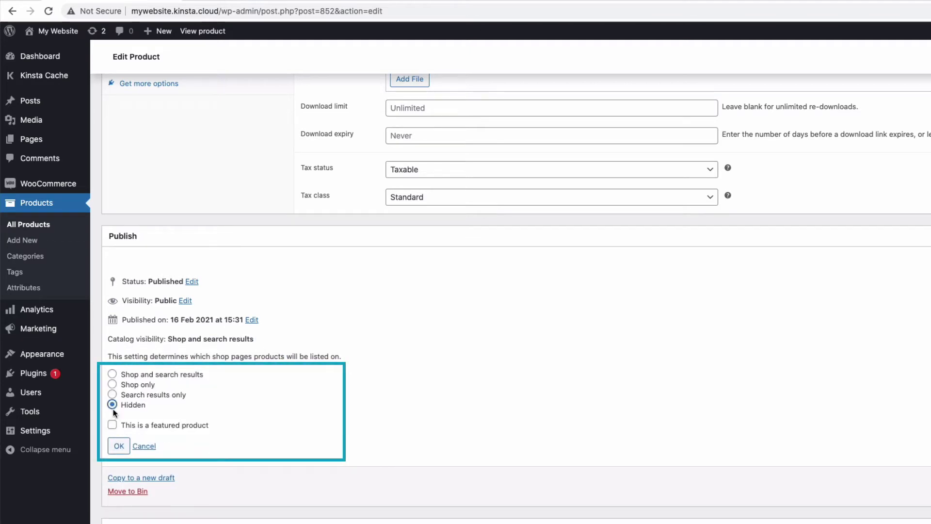
{"action": "left_click", "coordinate": [119, 446]}
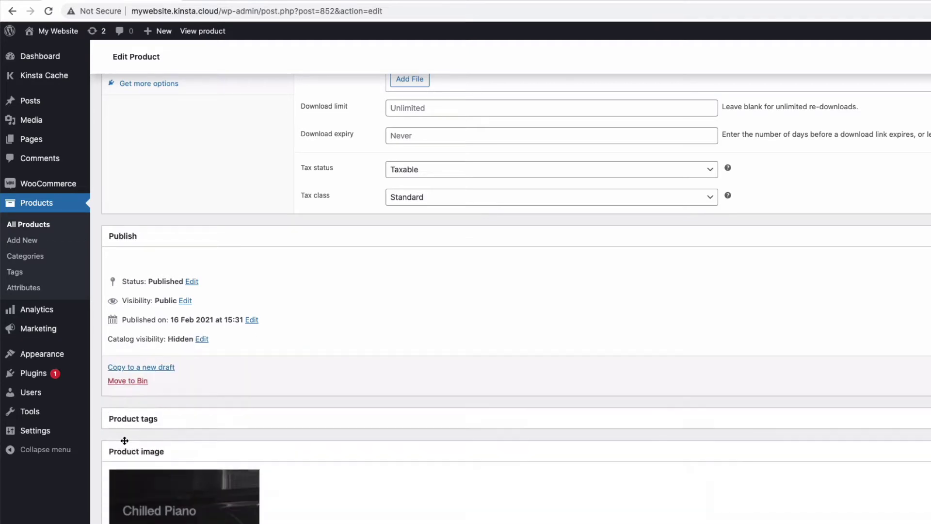
{"action": "left_click", "coordinate": [853, 377]}
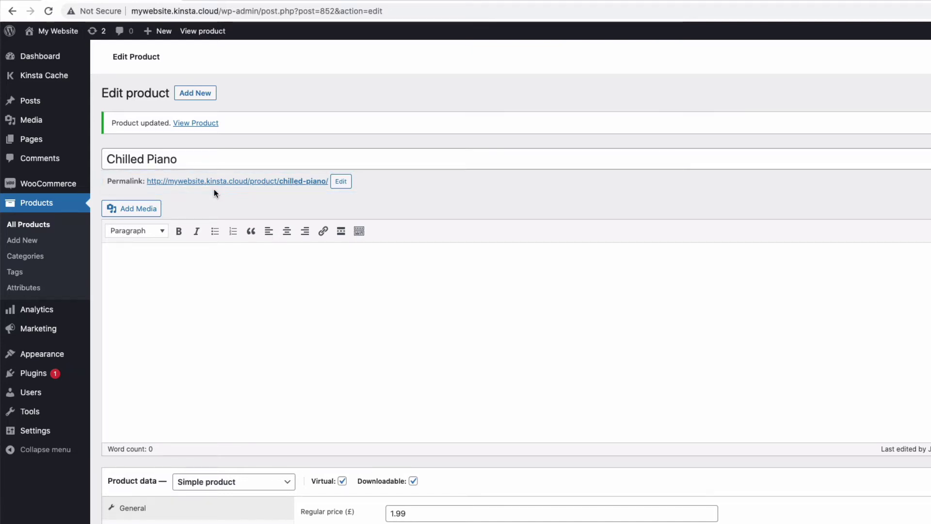
- Return to the All Products list, scroll it, then go to product Categories
{"action": "left_click", "coordinate": [27, 226]}
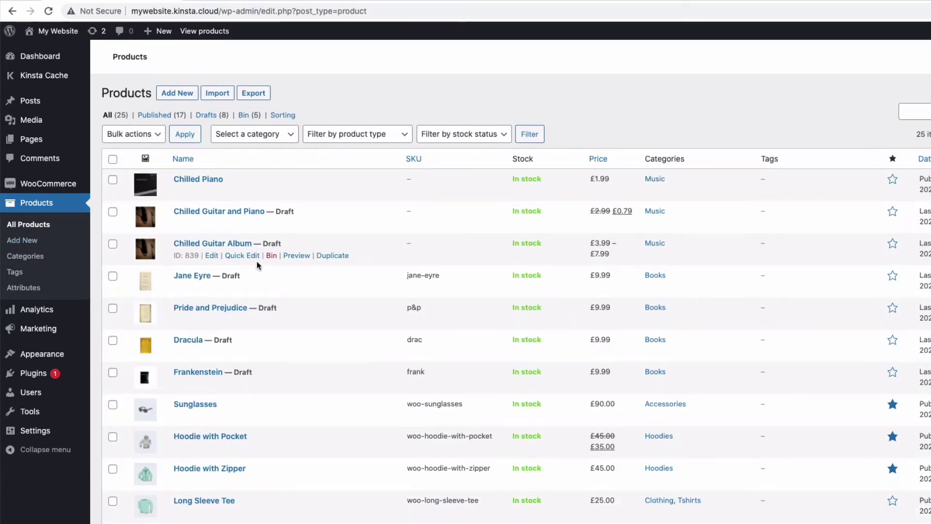
{"action": "scroll", "coordinate": [258, 258], "scroll_direction": "down", "scroll_amount": 5}
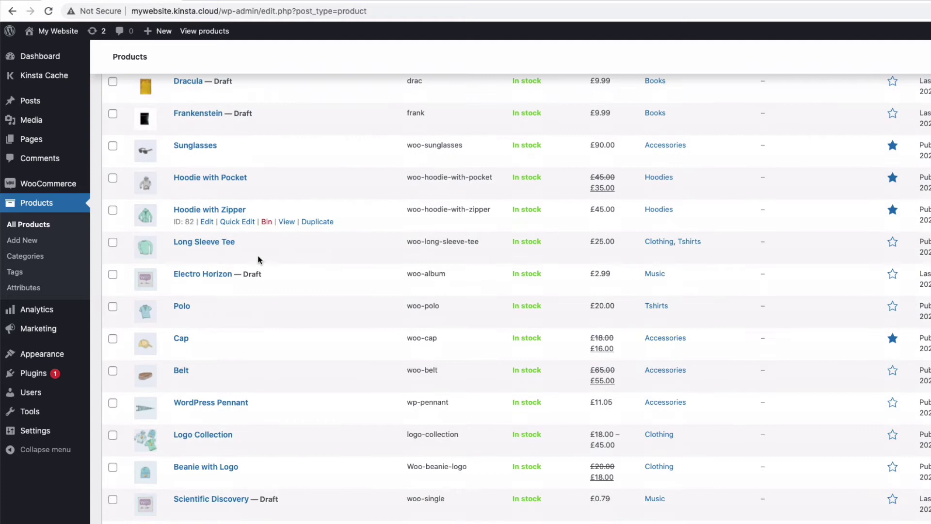
{"action": "scroll", "coordinate": [258, 260], "scroll_direction": "up", "scroll_amount": 2}
{"action": "scroll", "coordinate": [260, 258], "scroll_direction": "up", "scroll_amount": 3}
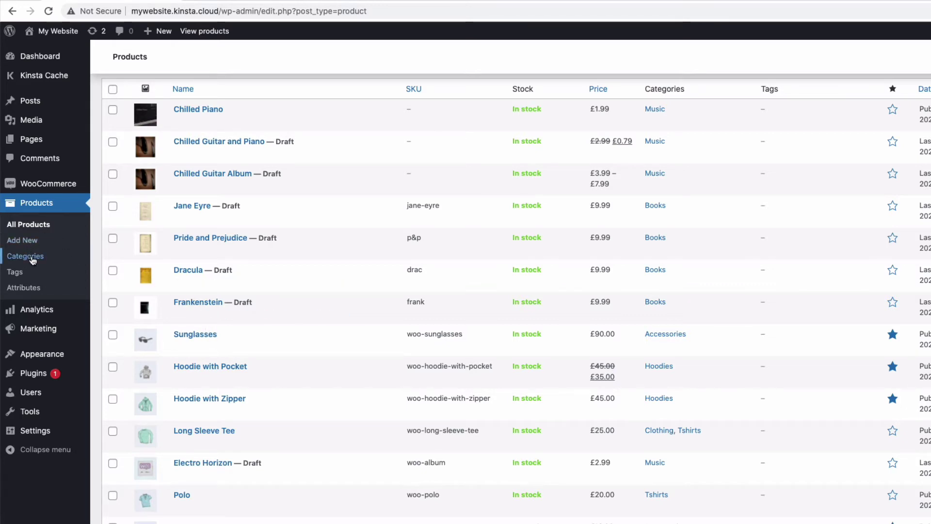
{"action": "left_click", "coordinate": [33, 260]}
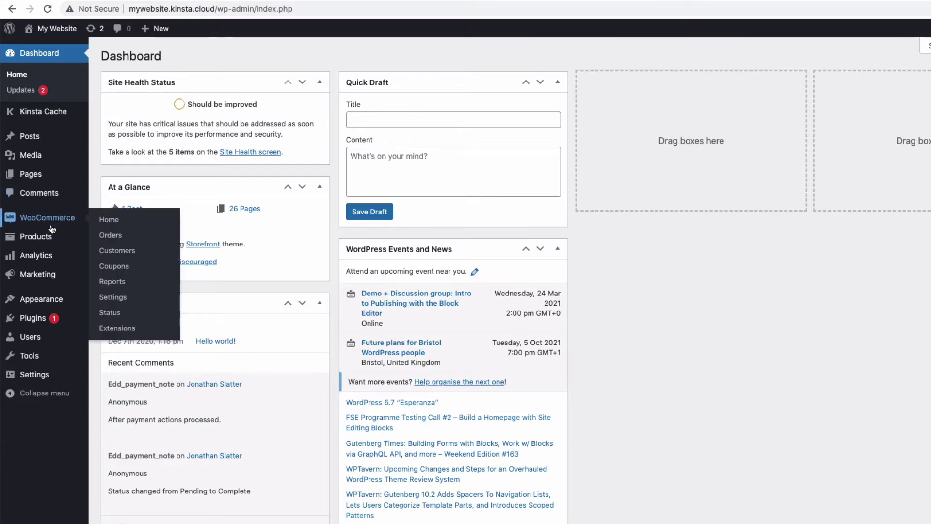
{"action": "mouse_move", "coordinate": [36, 202]}
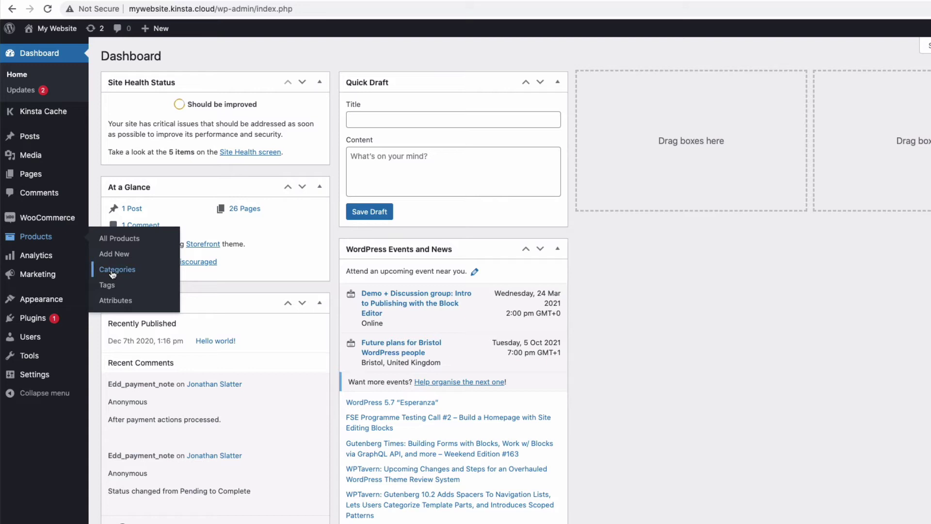
- Edit the Accessories category, adding then removing two extra password rows
{"action": "left_click", "coordinate": [112, 270]}
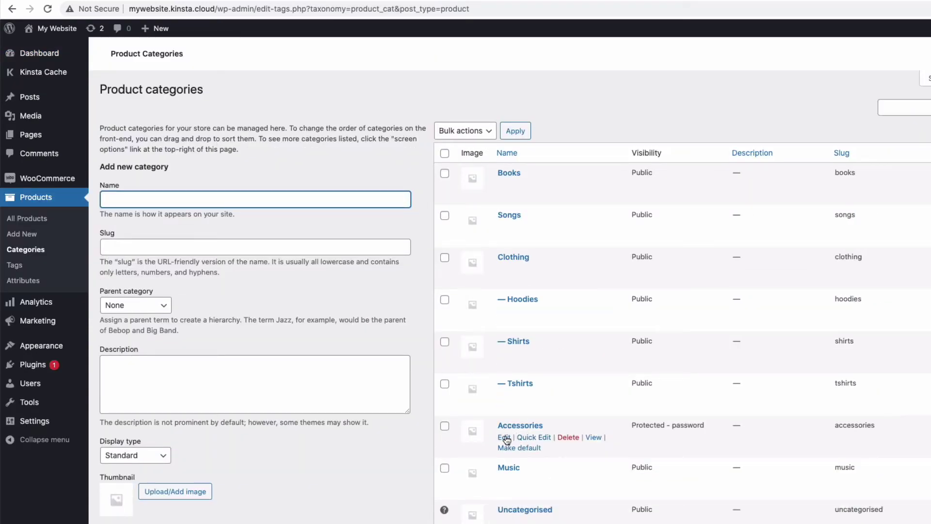
{"action": "left_click", "coordinate": [504, 438]}
{"action": "scroll", "coordinate": [171, 261], "scroll_direction": "down", "scroll_amount": 3}
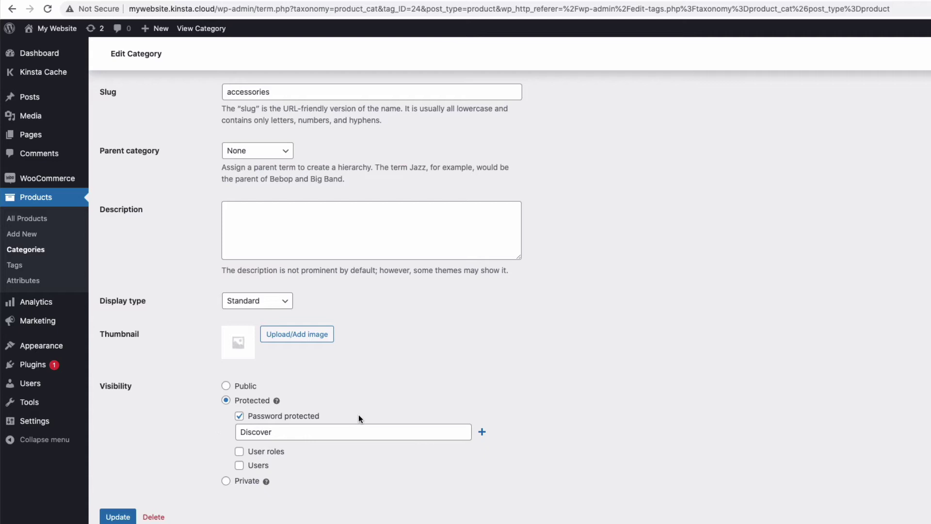
{"action": "left_click", "coordinate": [481, 431]}
{"action": "left_click", "coordinate": [481, 450]}
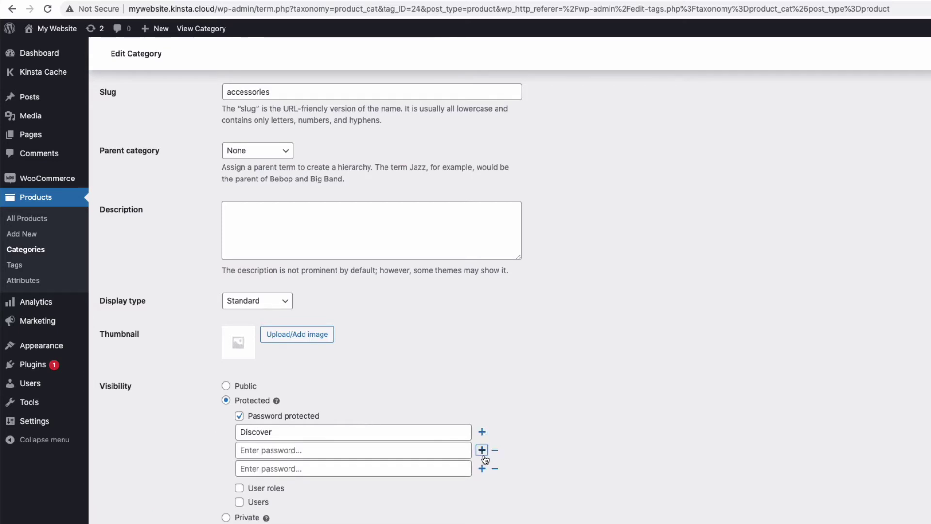
{"action": "left_click", "coordinate": [494, 468]}
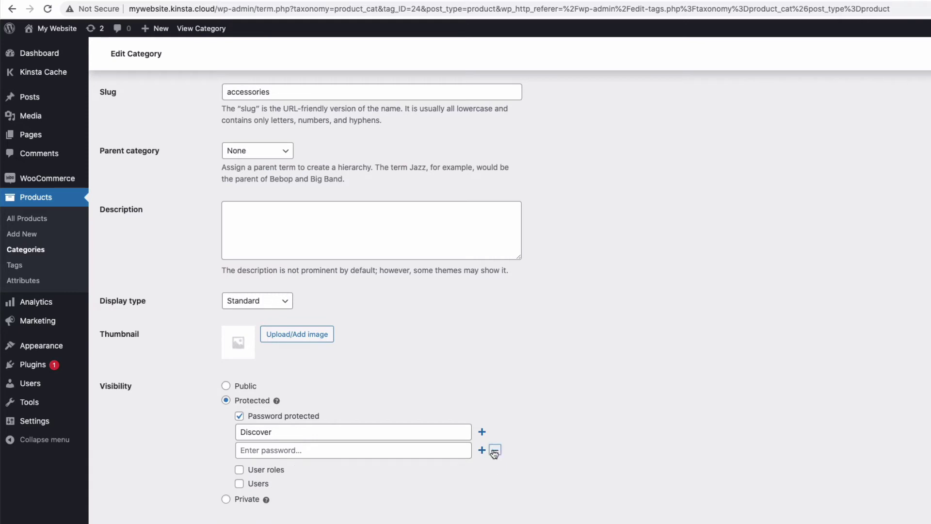
{"action": "left_click", "coordinate": [495, 450]}
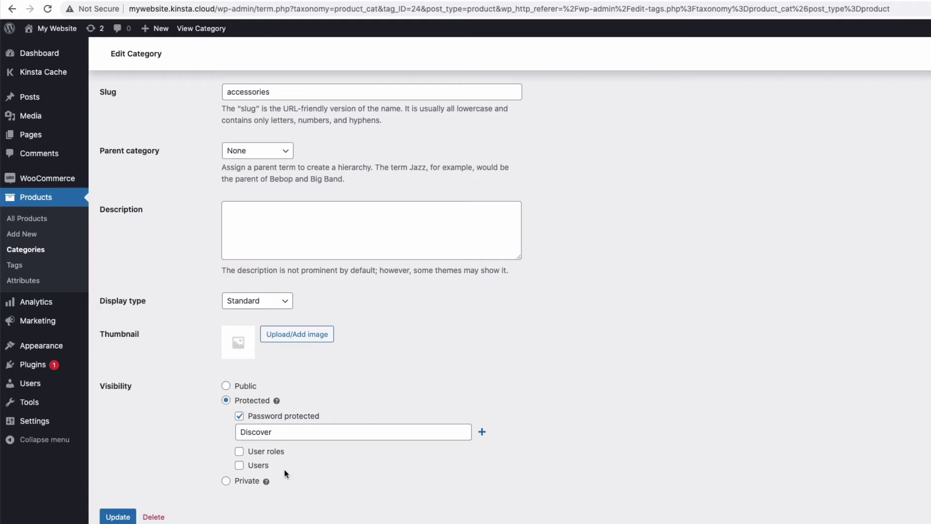
- Tick the Users and User roles protection options and expand the role list
{"action": "left_click", "coordinate": [239, 467]}
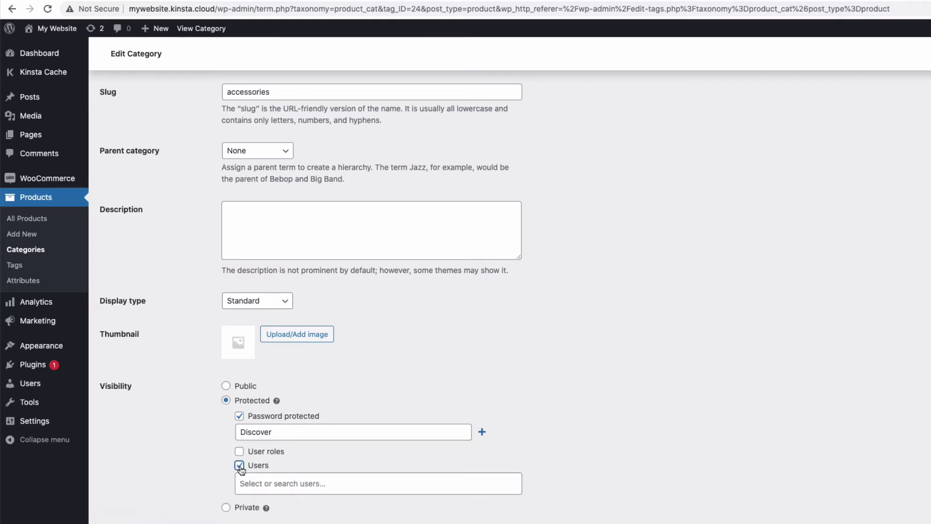
{"action": "left_click", "coordinate": [239, 452]}
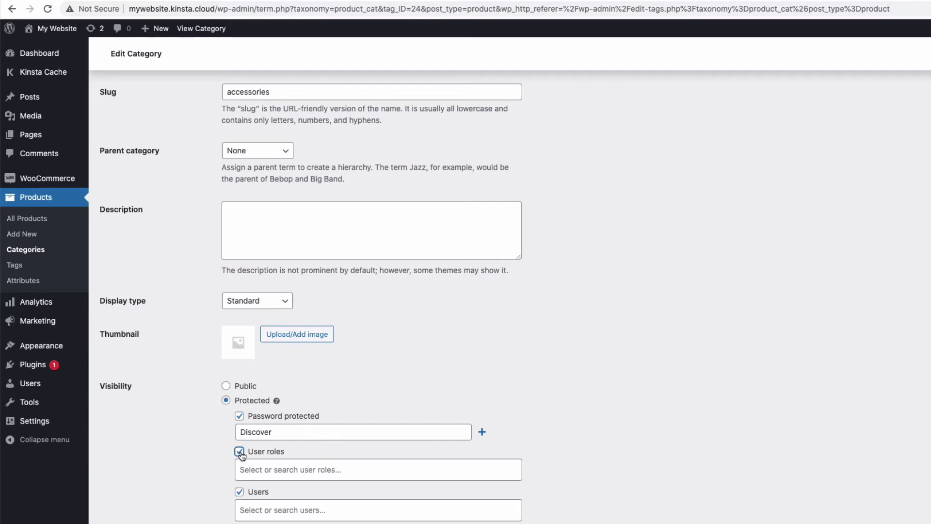
{"action": "left_click", "coordinate": [253, 470]}
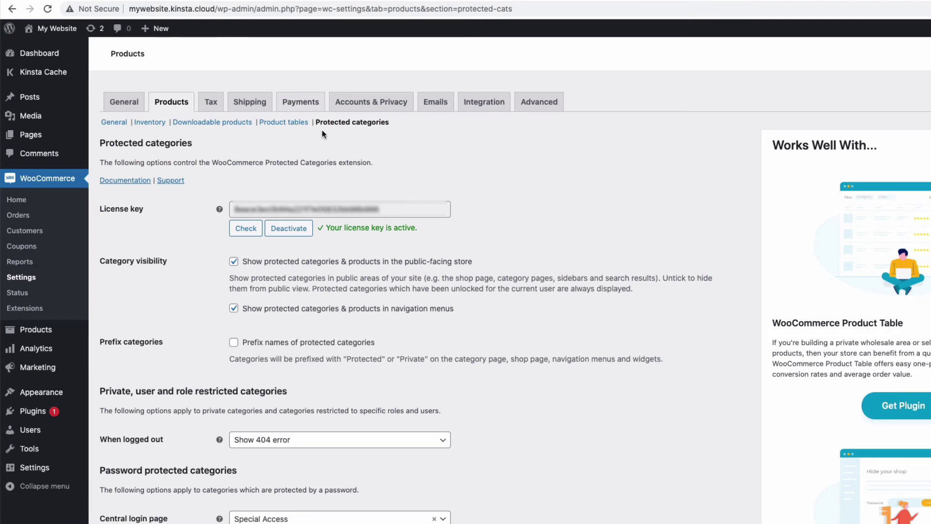
- Untick 'Show protected categories & products' for both the public store and navigation menus
{"action": "left_click", "coordinate": [234, 261]}
{"action": "left_click", "coordinate": [233, 308]}
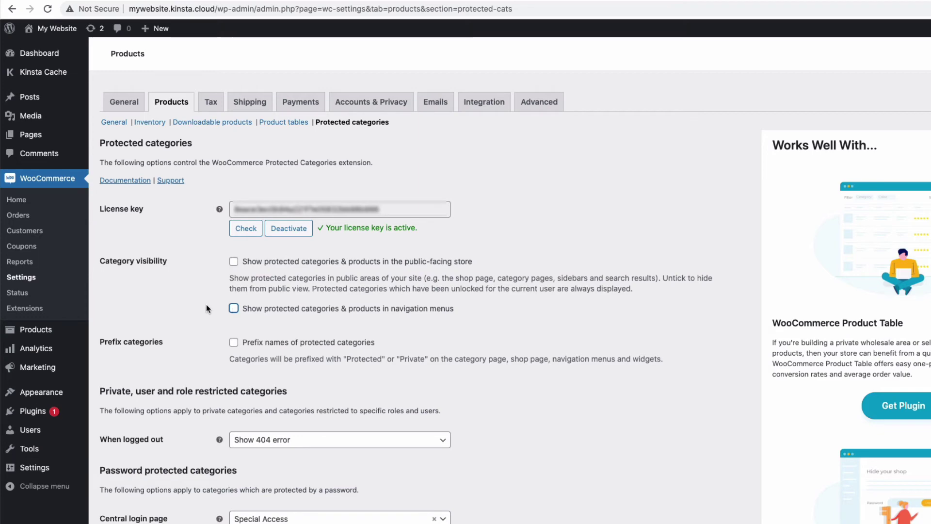
{"action": "scroll", "coordinate": [206, 304], "scroll_direction": "down", "scroll_amount": 5}
{"action": "scroll", "coordinate": [211, 289], "scroll_direction": "down", "scroll_amount": 1}
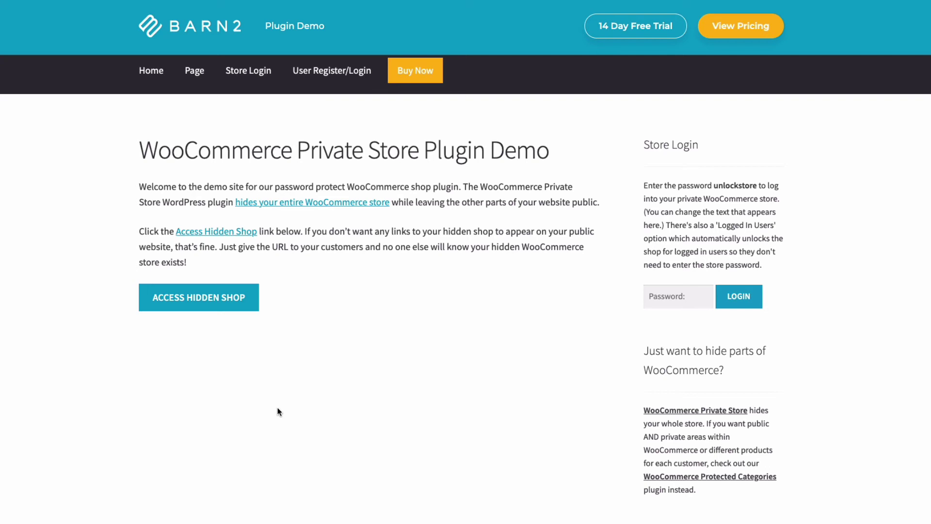
{"action": "left_click", "coordinate": [189, 309]}
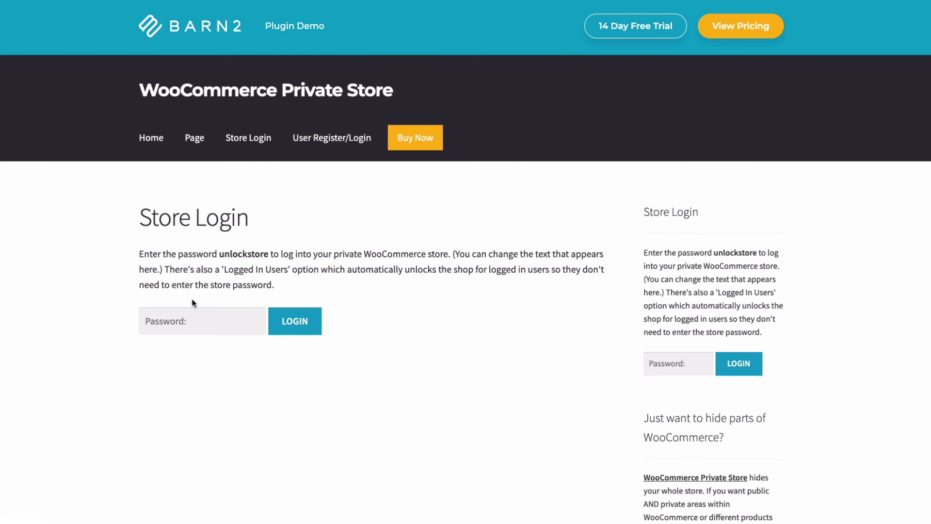
{"action": "left_click", "coordinate": [166, 326]}
{"action": "left_click", "coordinate": [283, 322]}
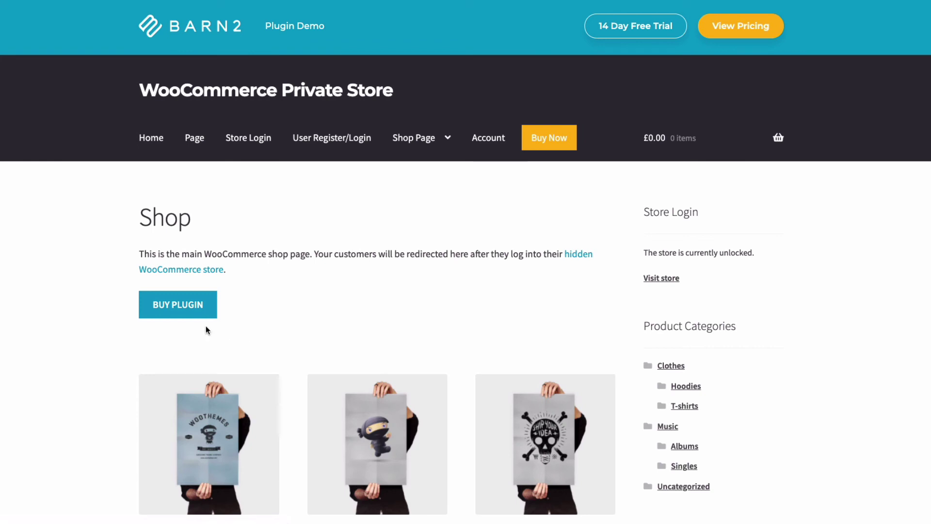
{"action": "scroll", "coordinate": [198, 325], "scroll_direction": "down", "scroll_amount": 3}
{"action": "scroll", "coordinate": [198, 326], "scroll_direction": "down", "scroll_amount": 1}
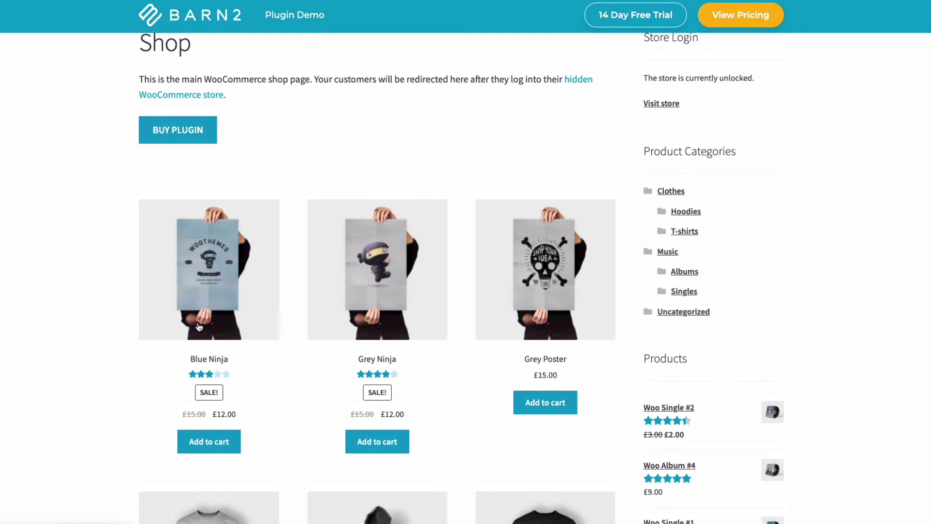
{"action": "scroll", "coordinate": [198, 326], "scroll_direction": "up", "scroll_amount": 1}
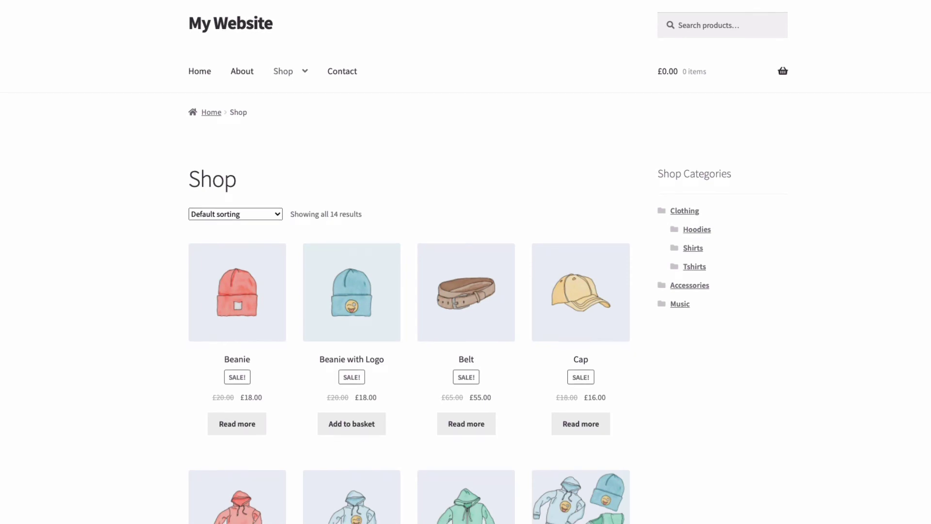
{"action": "scroll", "coordinate": [465, 262], "scroll_direction": "down", "scroll_amount": 3}
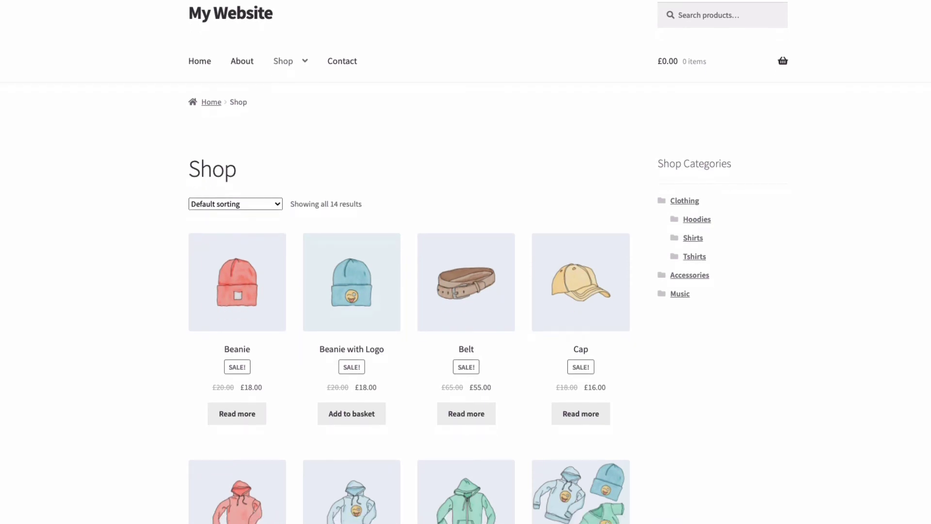
{"action": "scroll", "coordinate": [465, 262], "scroll_direction": "down", "scroll_amount": 5}
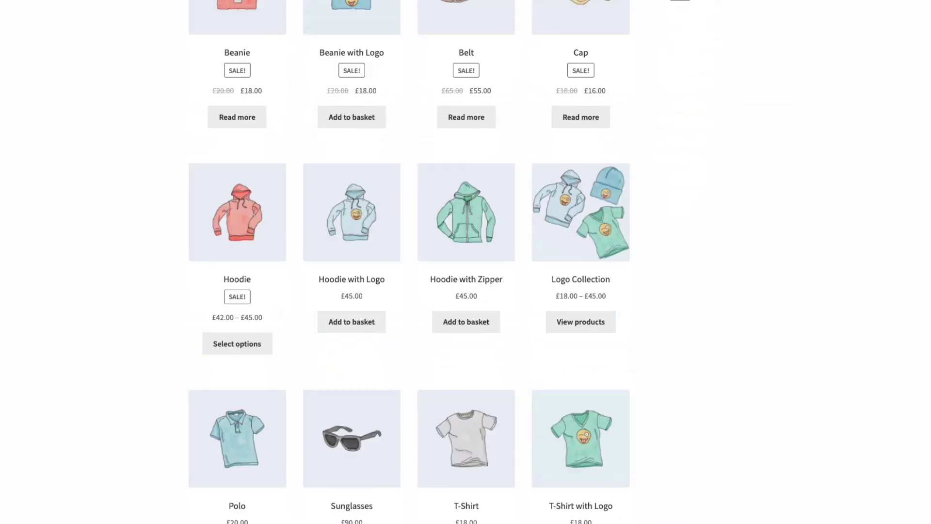
{"action": "scroll", "coordinate": [465, 262], "scroll_direction": "up", "scroll_amount": 3}
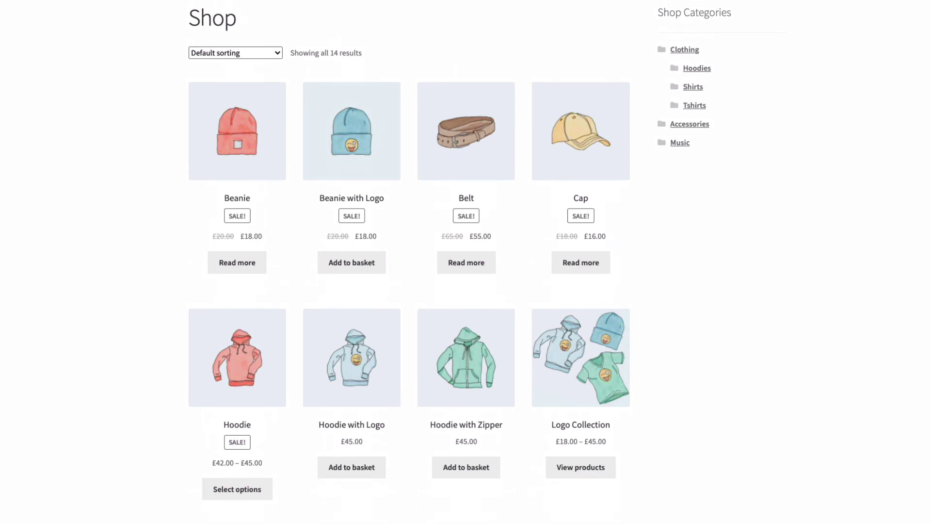